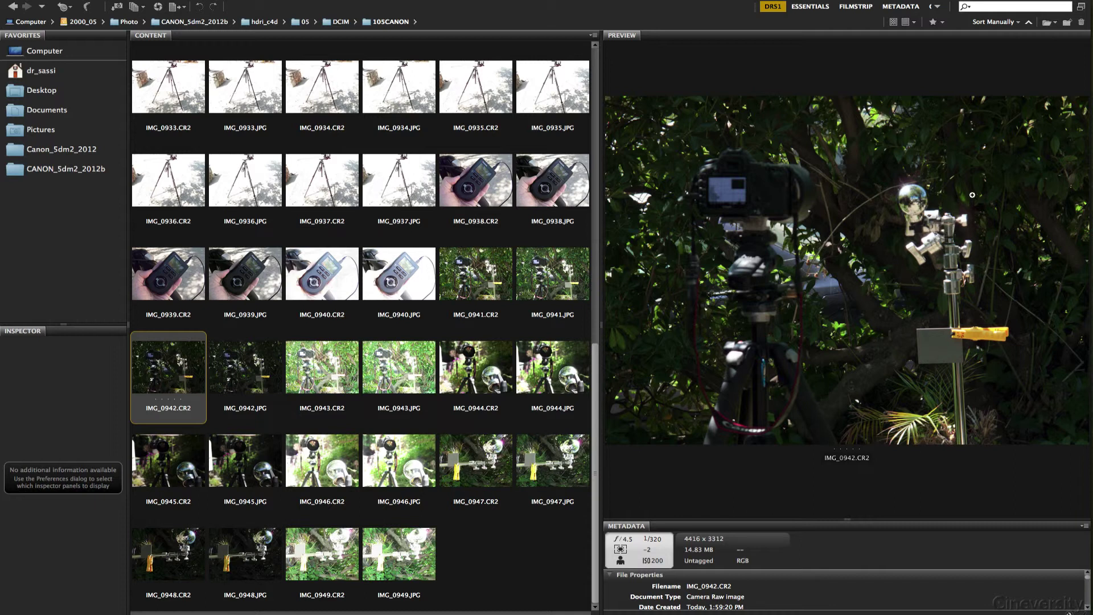
Inspect the chrome ball's reflection at 100% with the loupe, then close it.
click(912, 195)
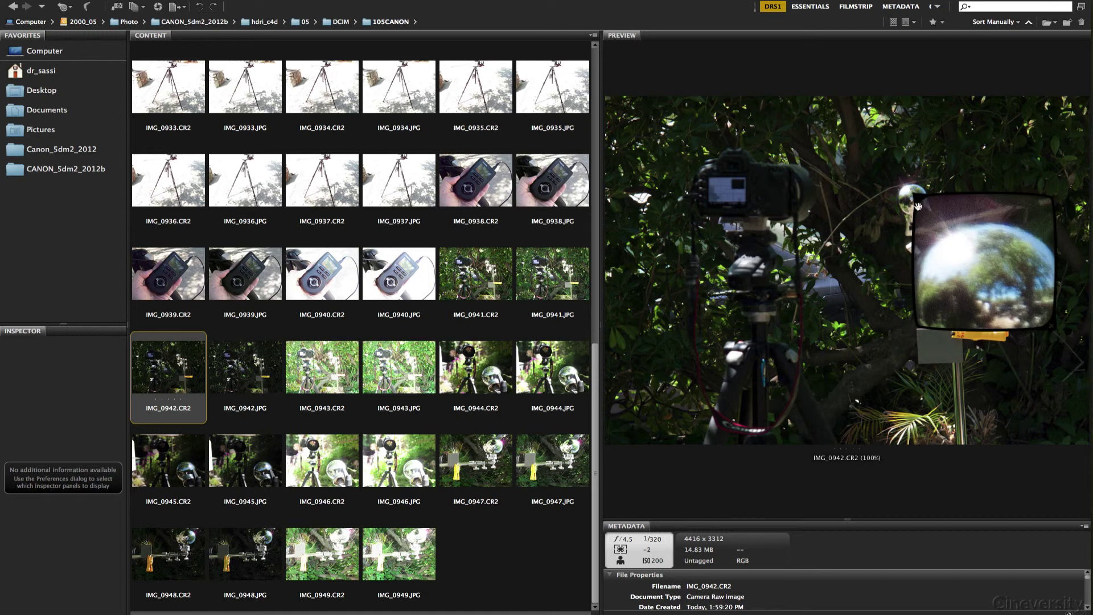
drag(923, 204, 927, 210)
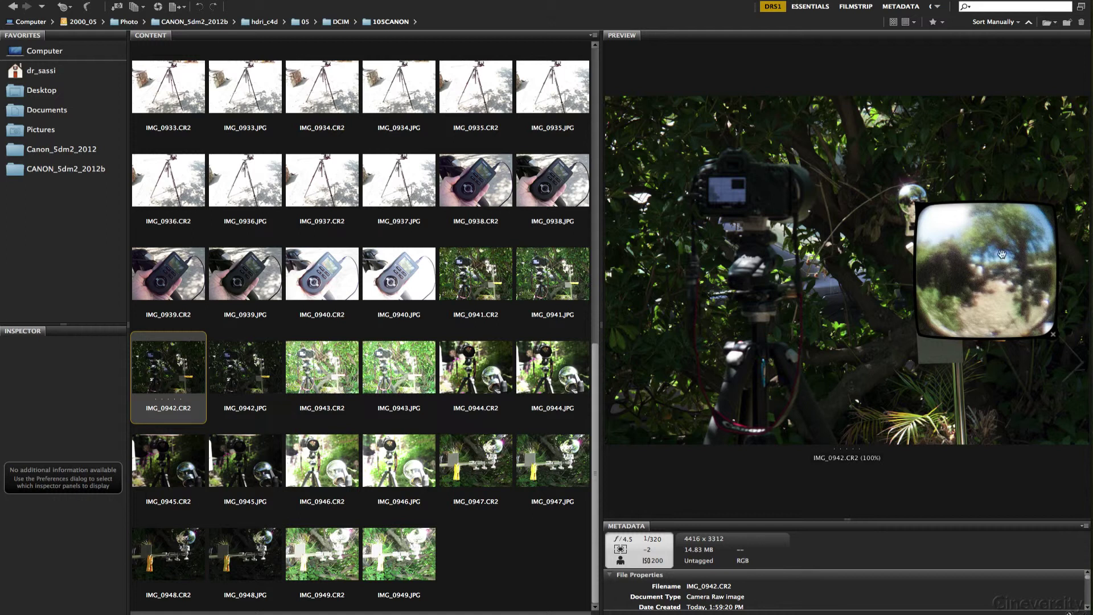
click(934, 225)
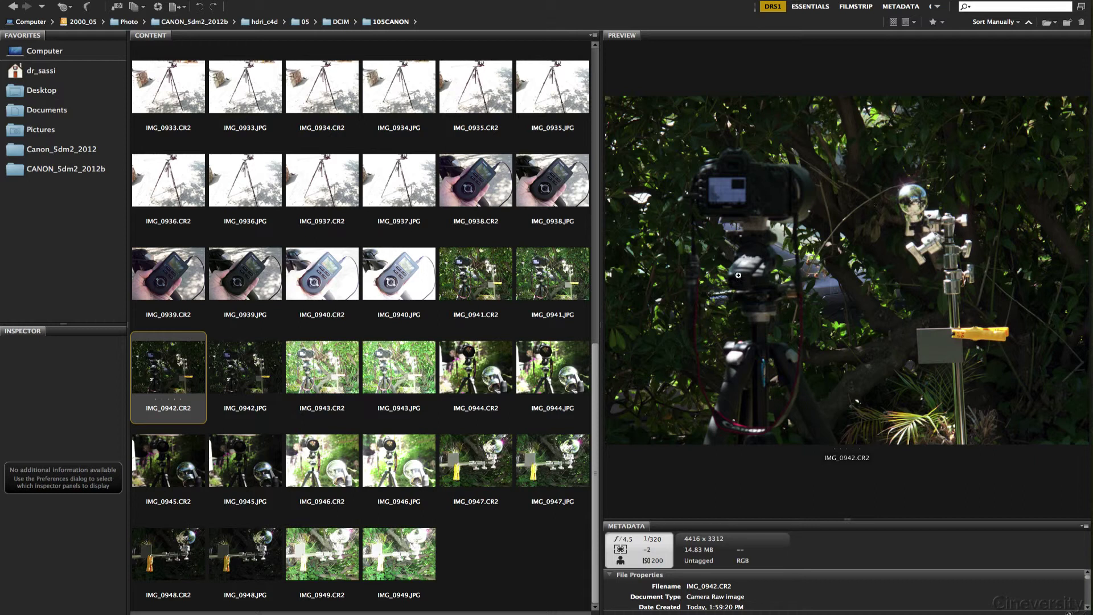
click(477, 368)
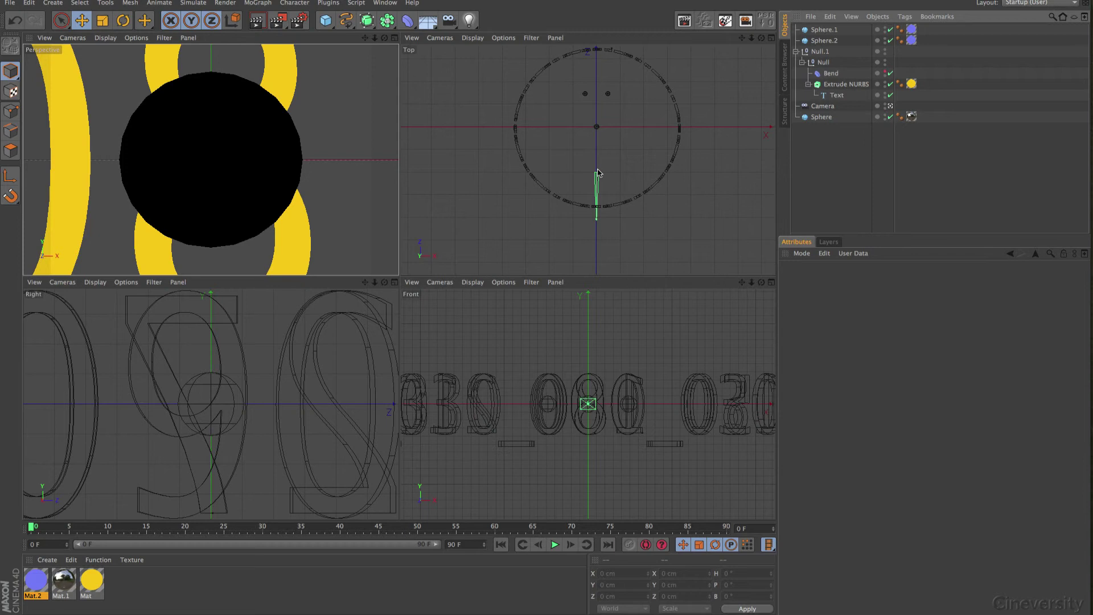
Check the camera's 400 mm focal length, then show the sphere's 105.025 cm radius settings.
click(825, 107)
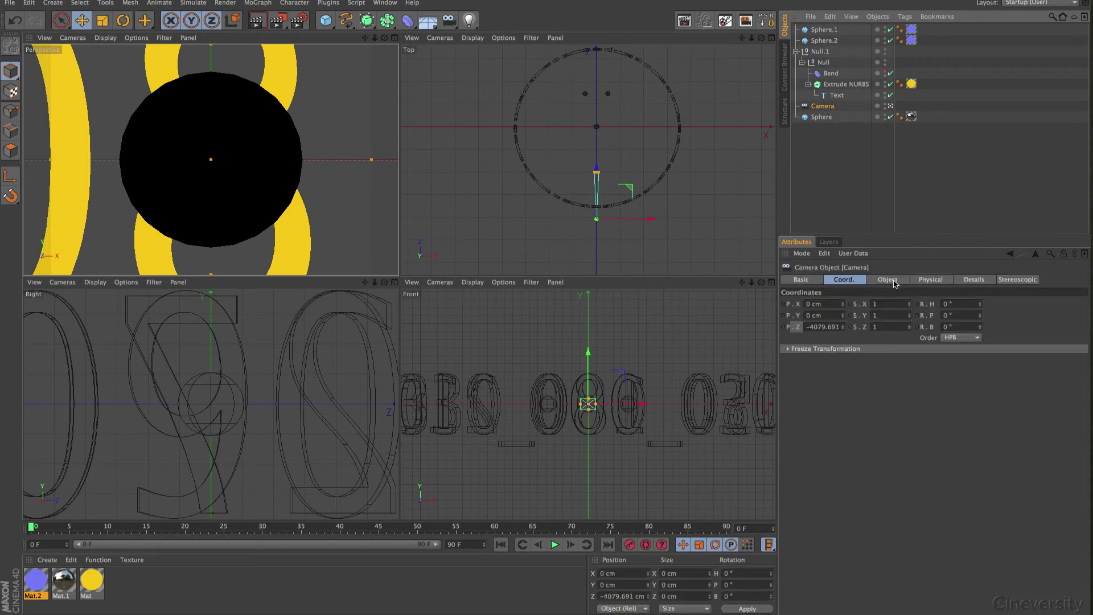
click(891, 282)
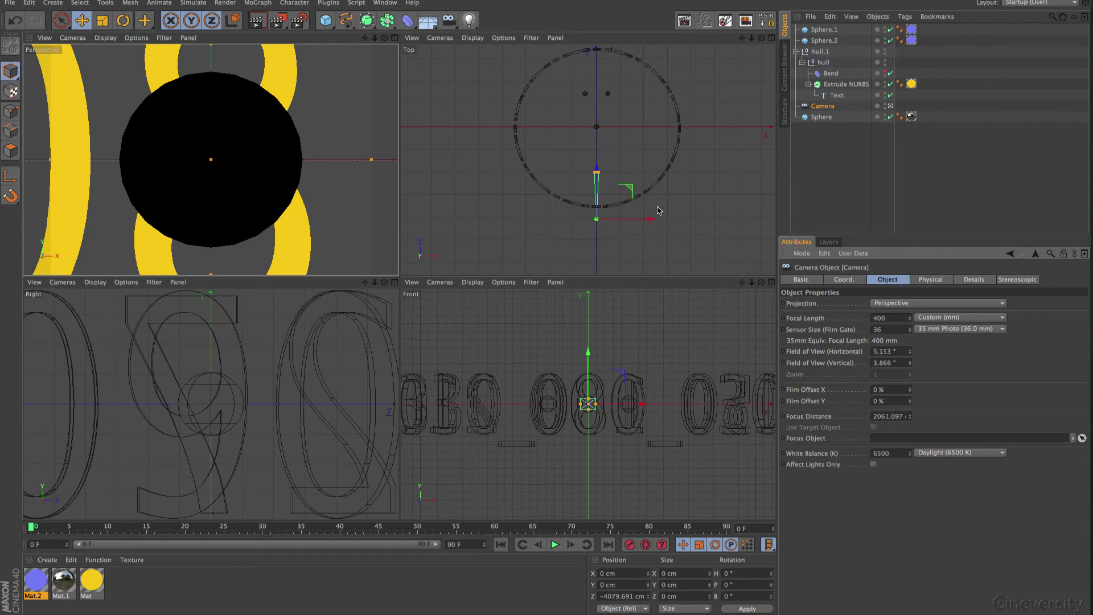
click(822, 117)
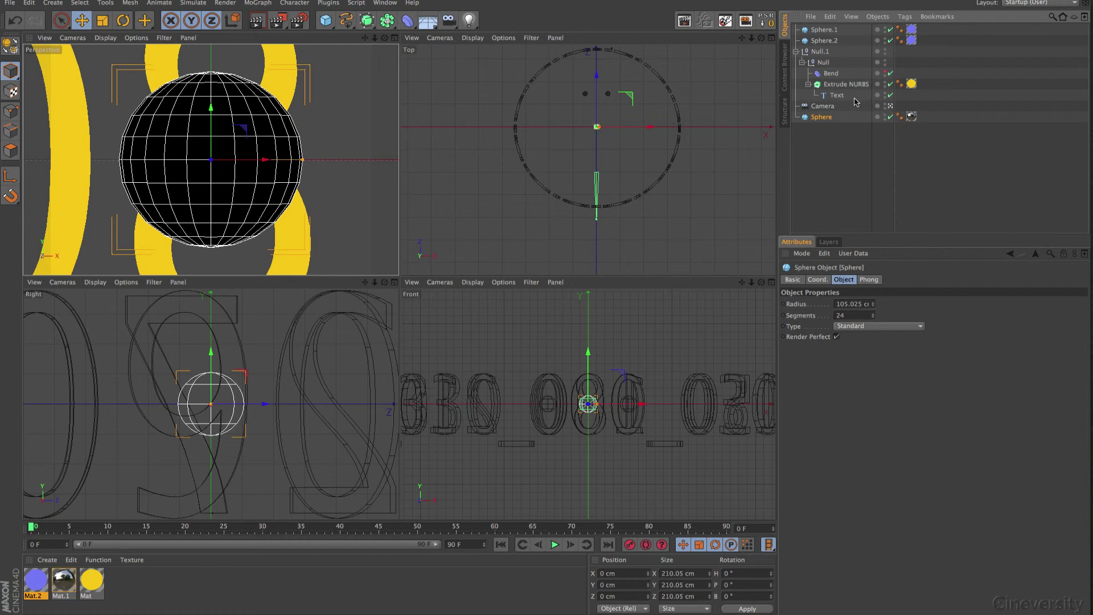
Zoom a free perspective view around the text ring, undoing an accidental sphere move.
click(745, 21)
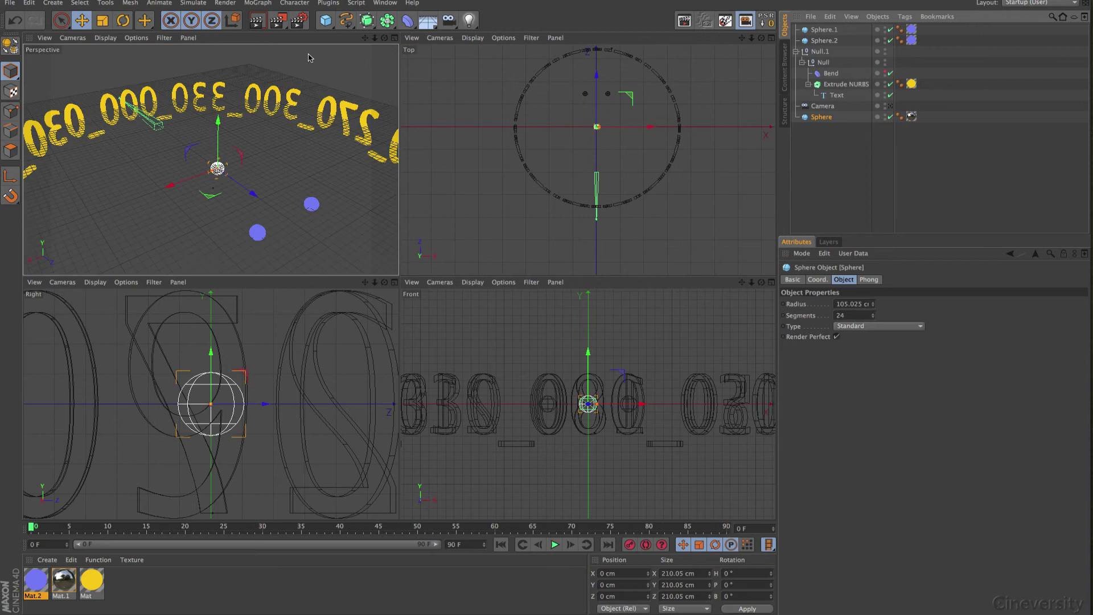
drag(375, 38, 277, 63)
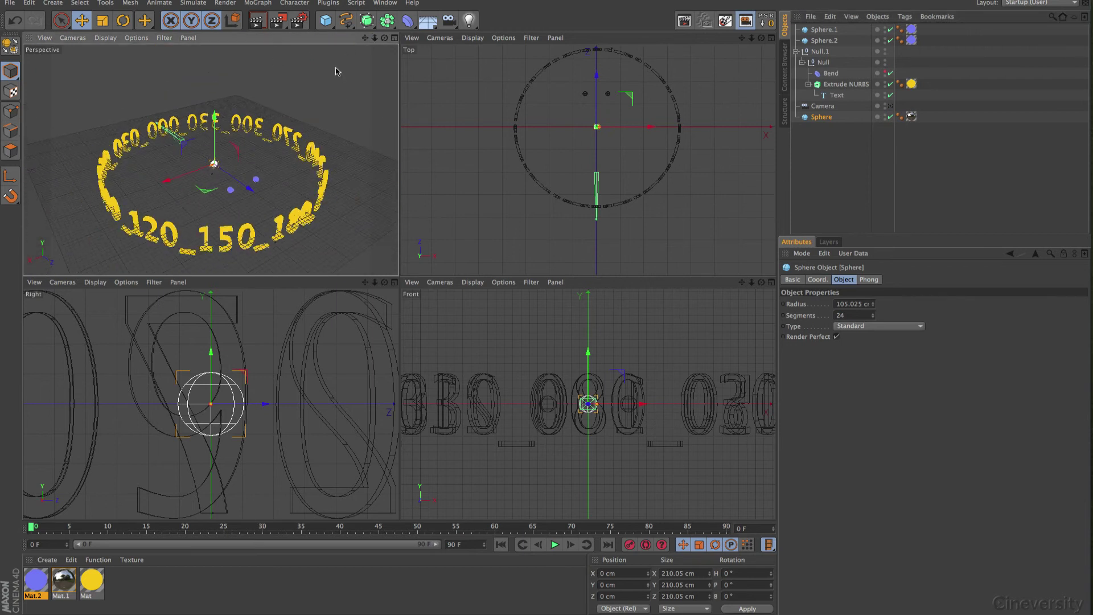
drag(376, 38, 215, 162)
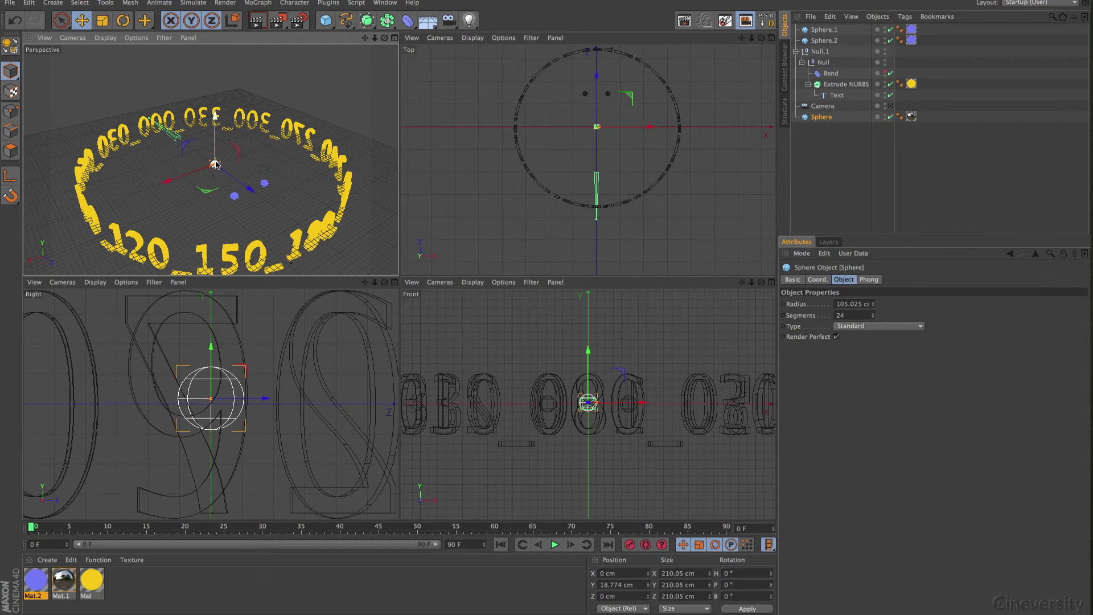
key(ctrl+z)
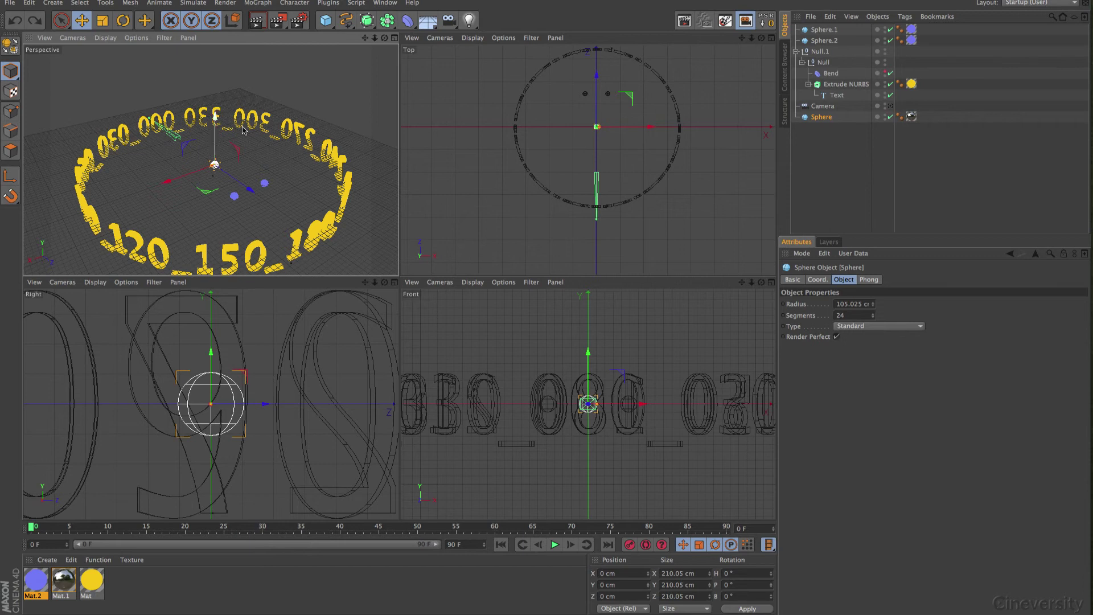
Return to the scene camera and inspect Sphere.2, then the 100 cm Sphere.1.
click(891, 107)
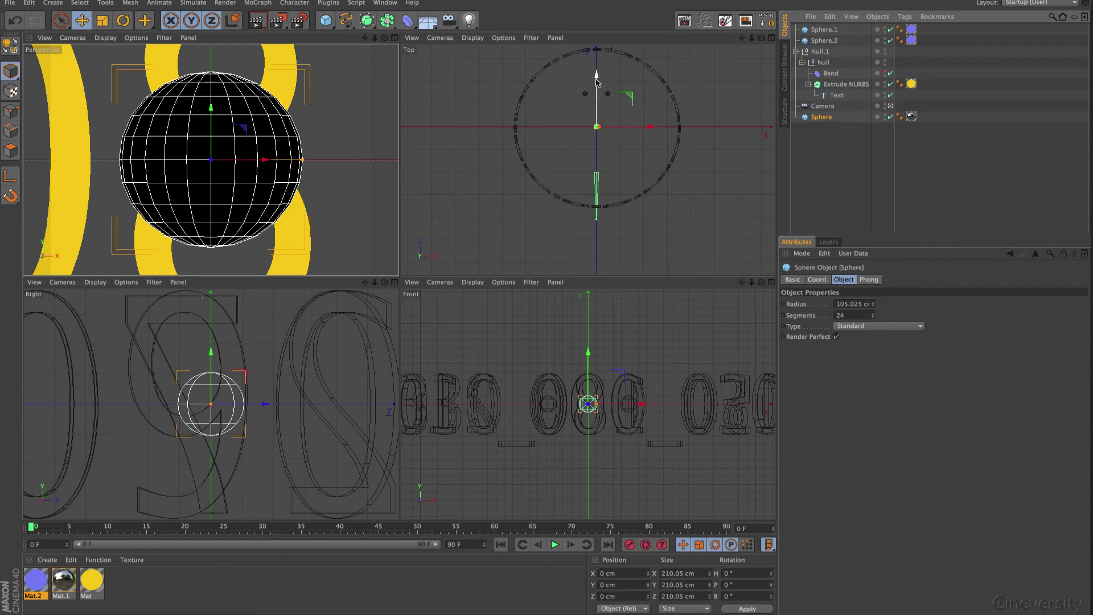
click(824, 40)
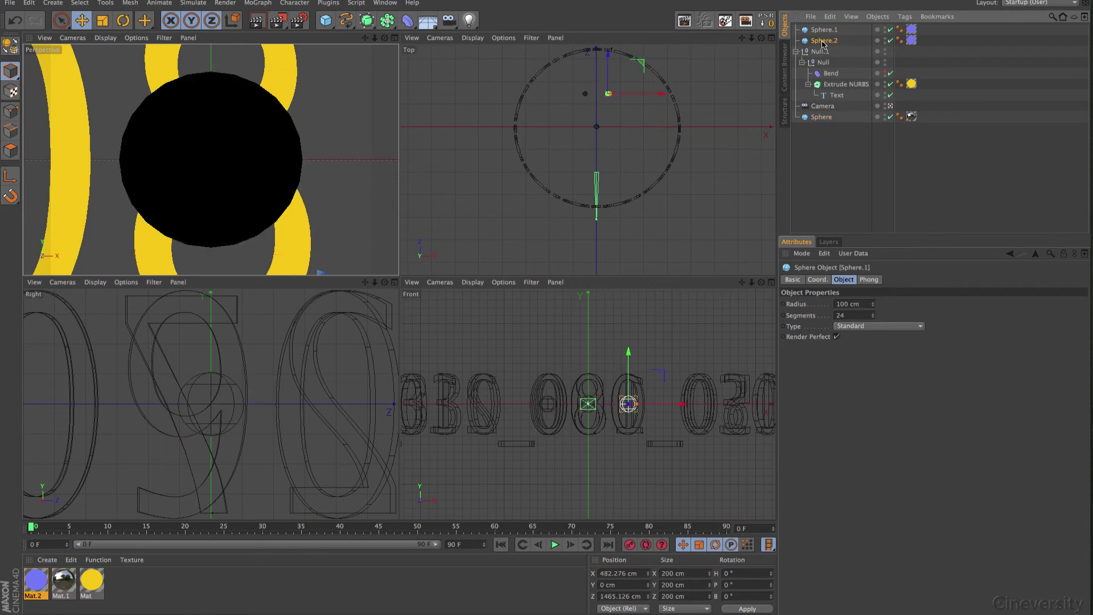
click(824, 30)
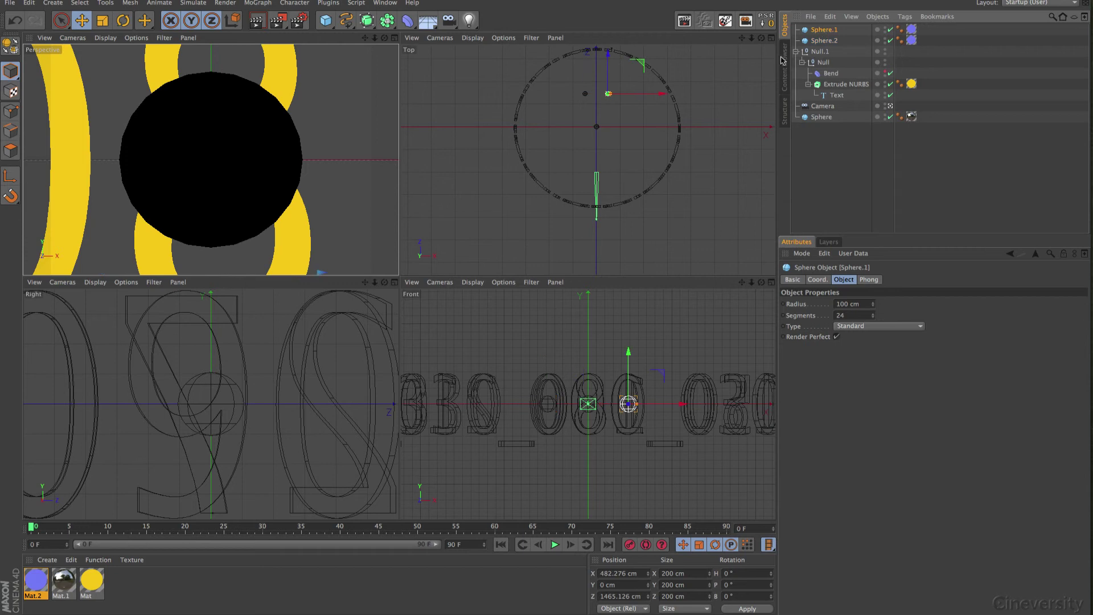
Maximize the perspective view, render it, and disable Sphere.1.
click(395, 37)
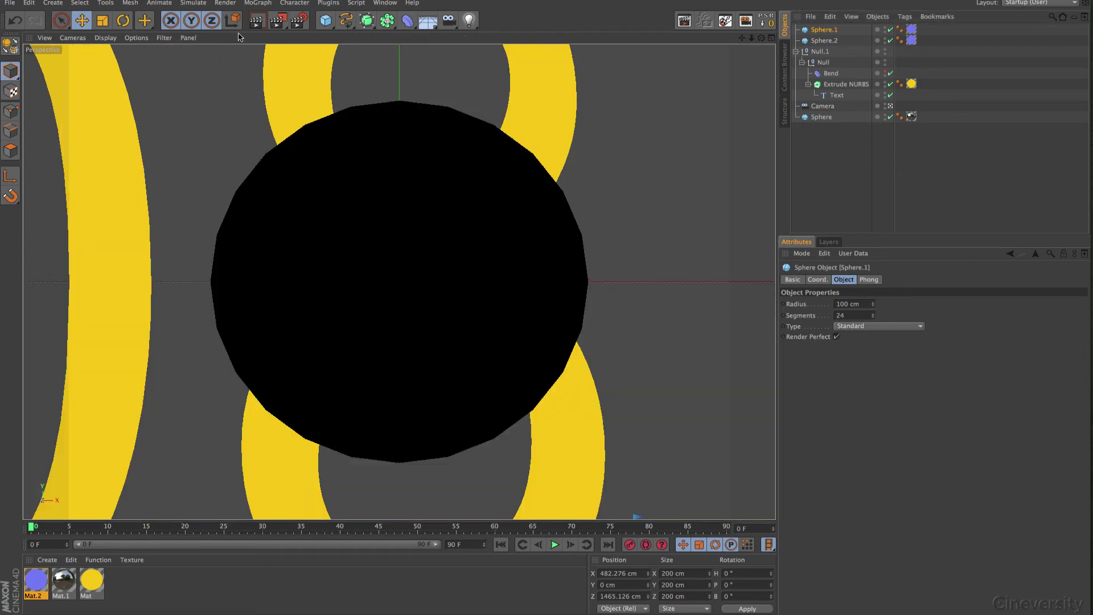
click(256, 21)
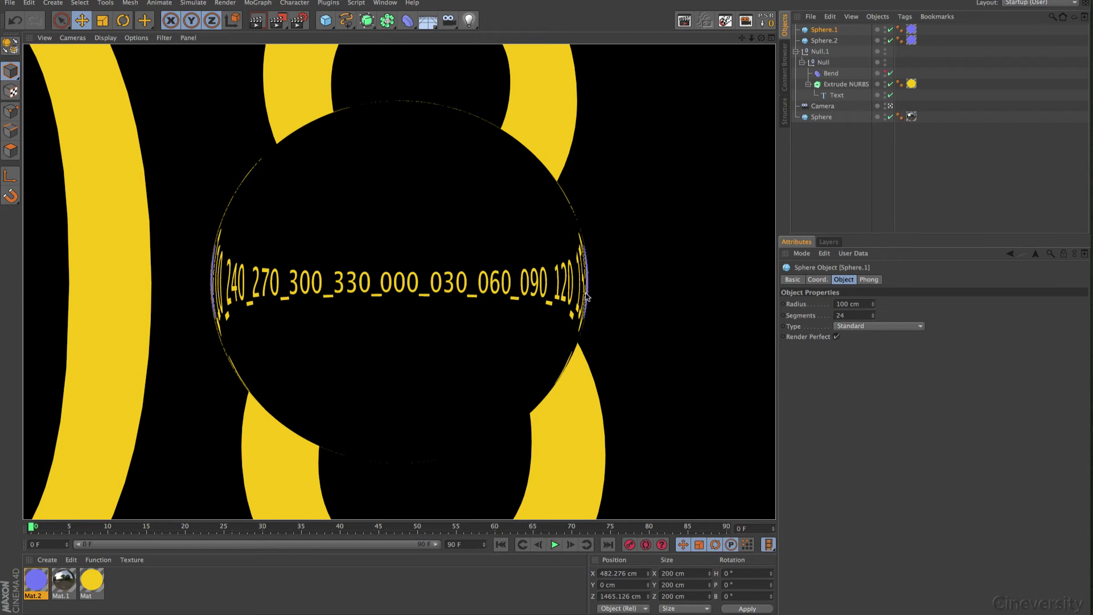
click(890, 30)
Disable Sphere.2 and render the view showing the sphere wrapped in yellow degree labels.
click(891, 41)
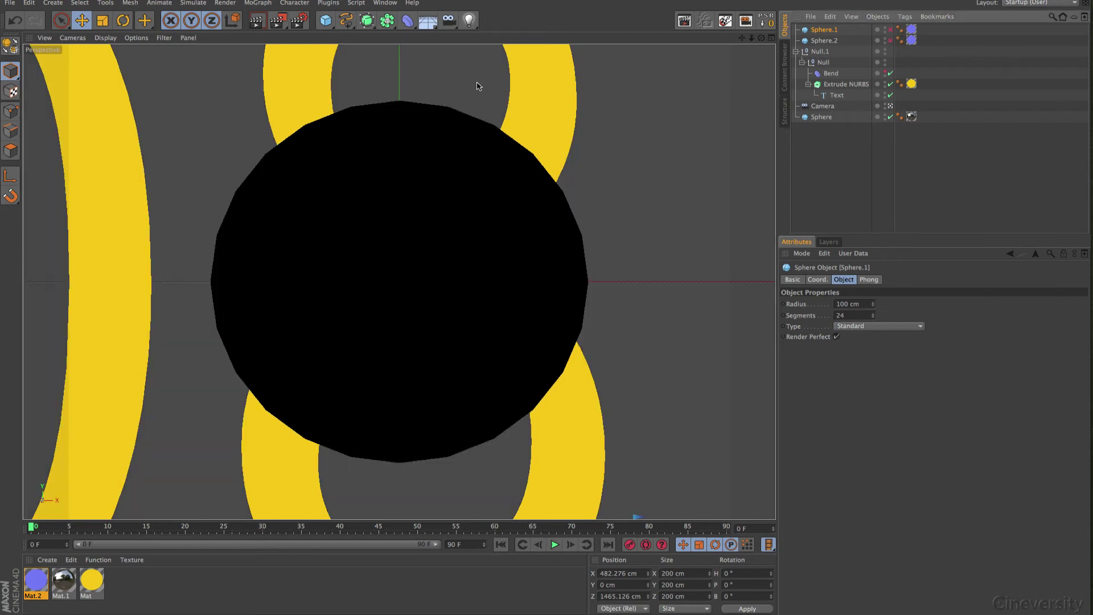
click(262, 26)
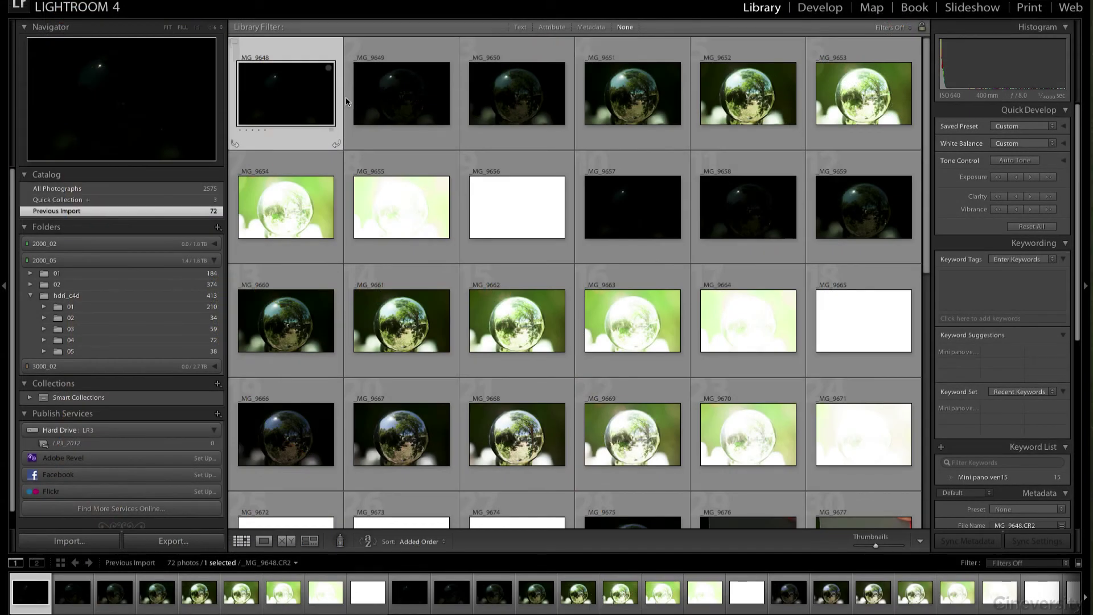
click(413, 103)
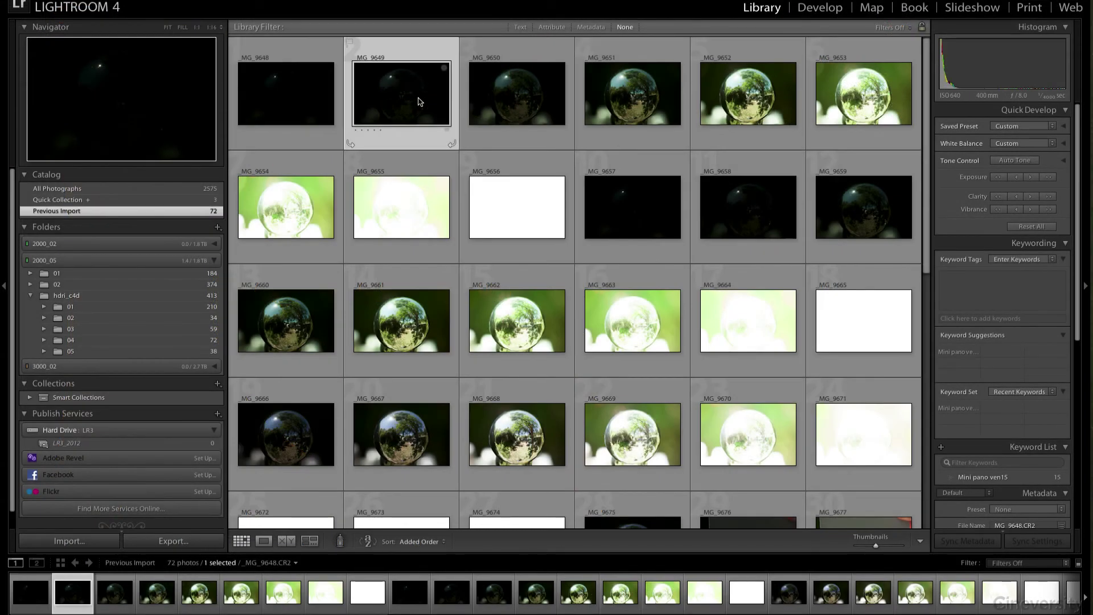
click(525, 106)
click(629, 108)
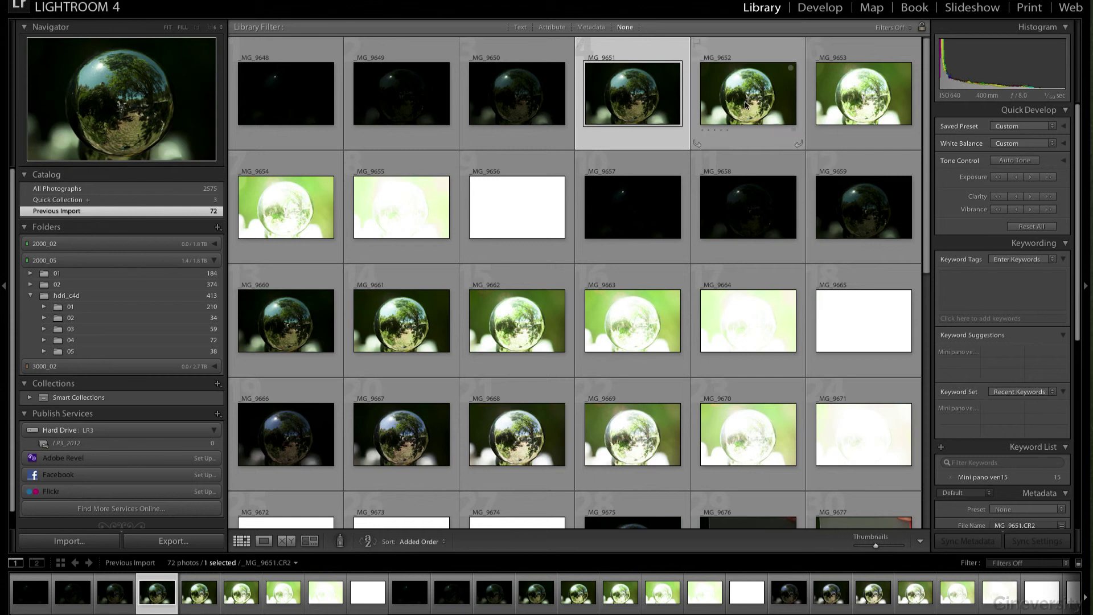
click(743, 103)
click(849, 97)
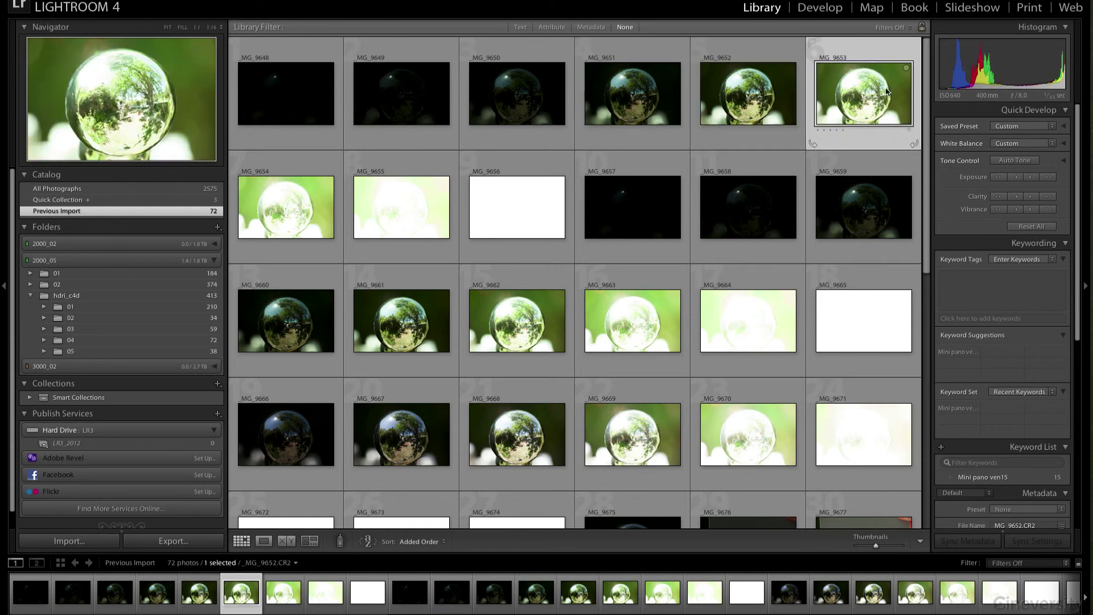
click(285, 205)
click(391, 215)
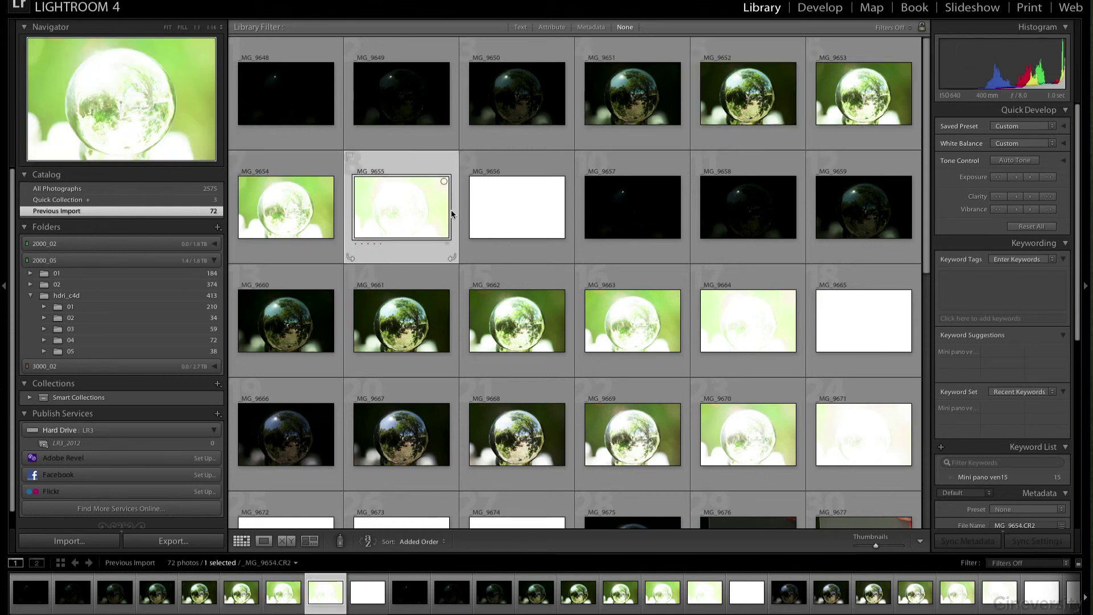
click(517, 213)
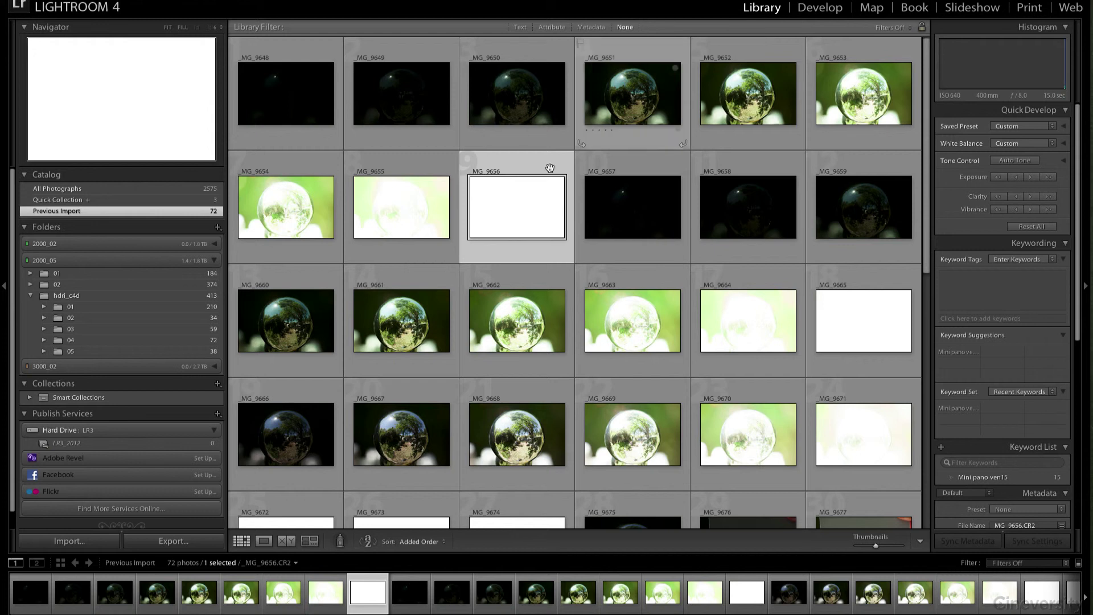
click(294, 104)
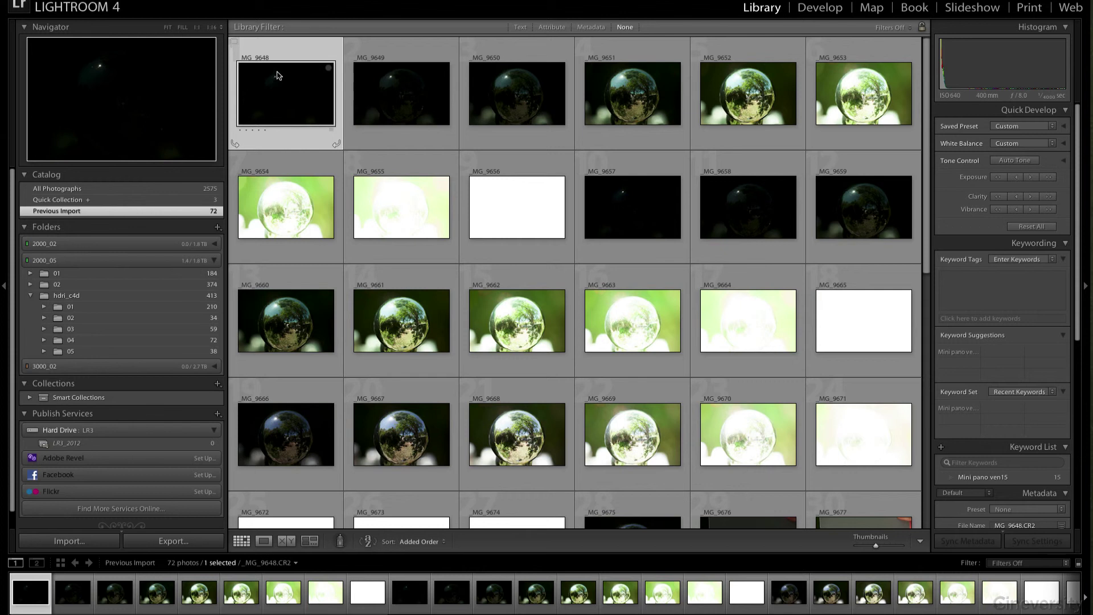
Dismiss the failed reorder of _MG_9648 and view that darkest exposure alone in Loupe view.
drag(288, 94, 257, 542)
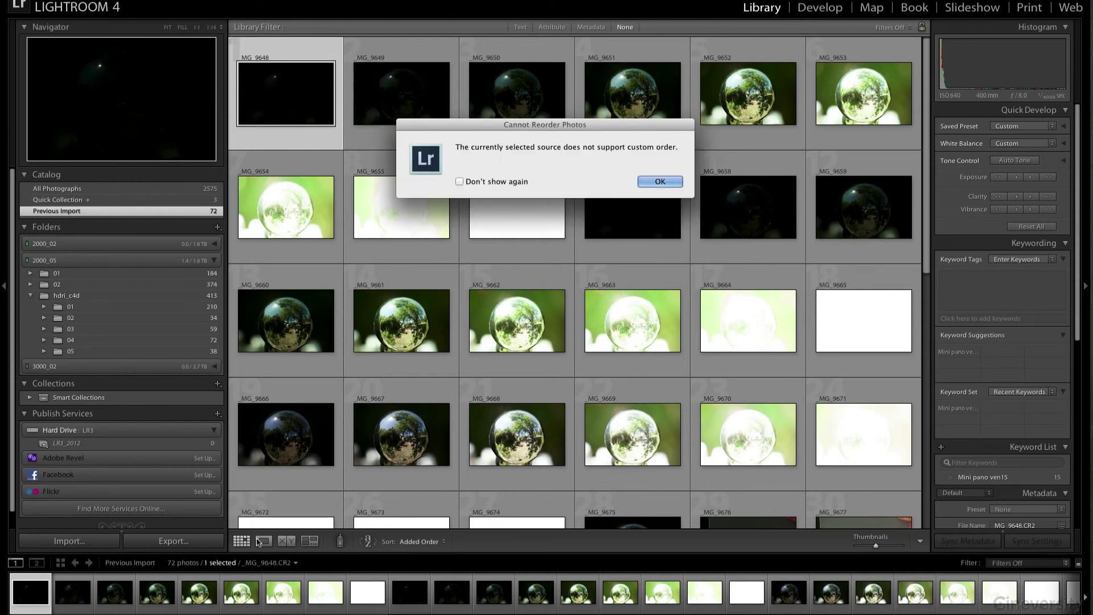
click(656, 181)
click(264, 540)
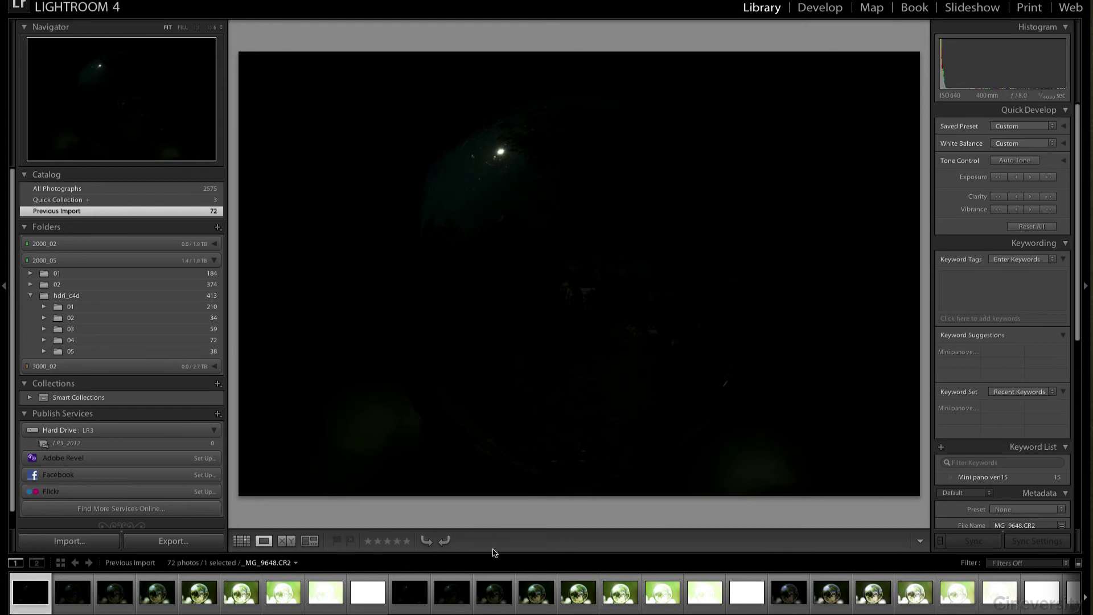
Display _MG_9661, the crystal ball reflecting trees and sky, large in Loupe view.
click(579, 594)
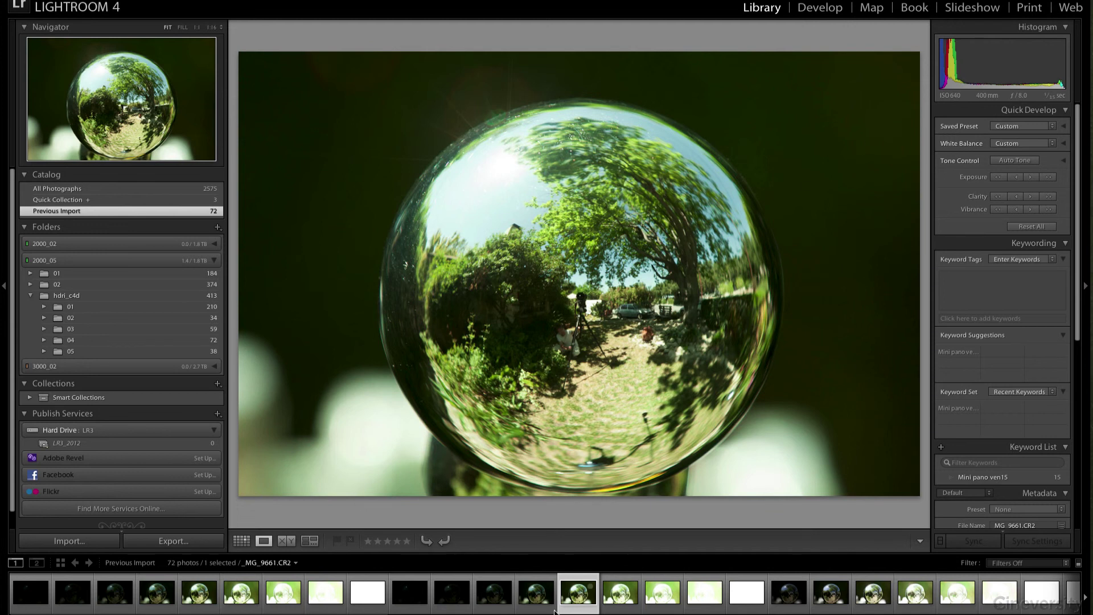
scroll(487, 595, down, 5)
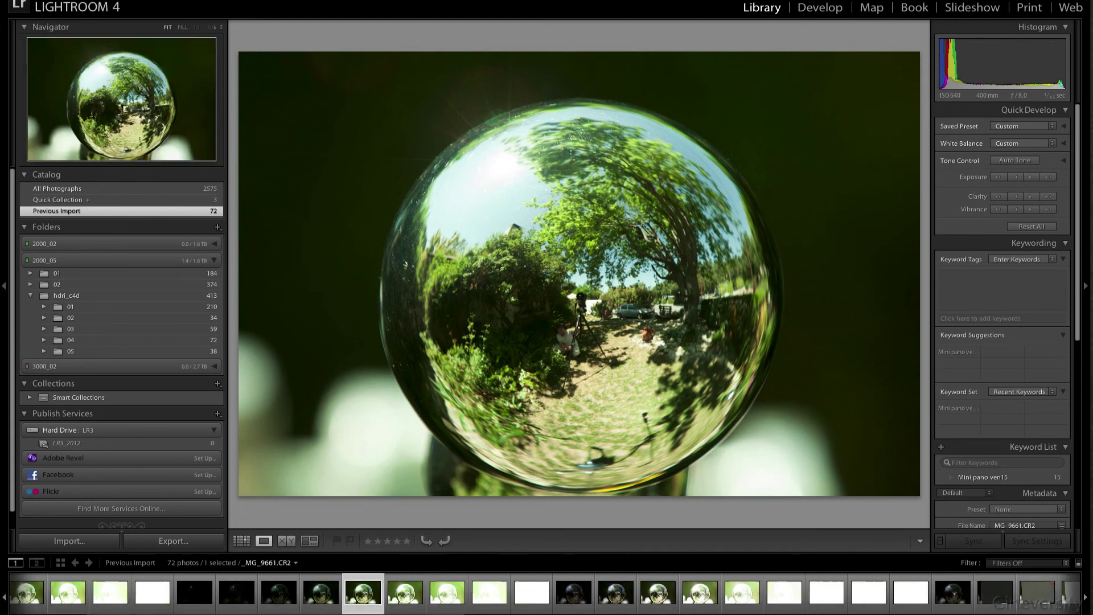
Step through the dark, brighter and brightest exposures of the sphere in grass, returning to a darker one.
scroll(547, 592, down, 15)
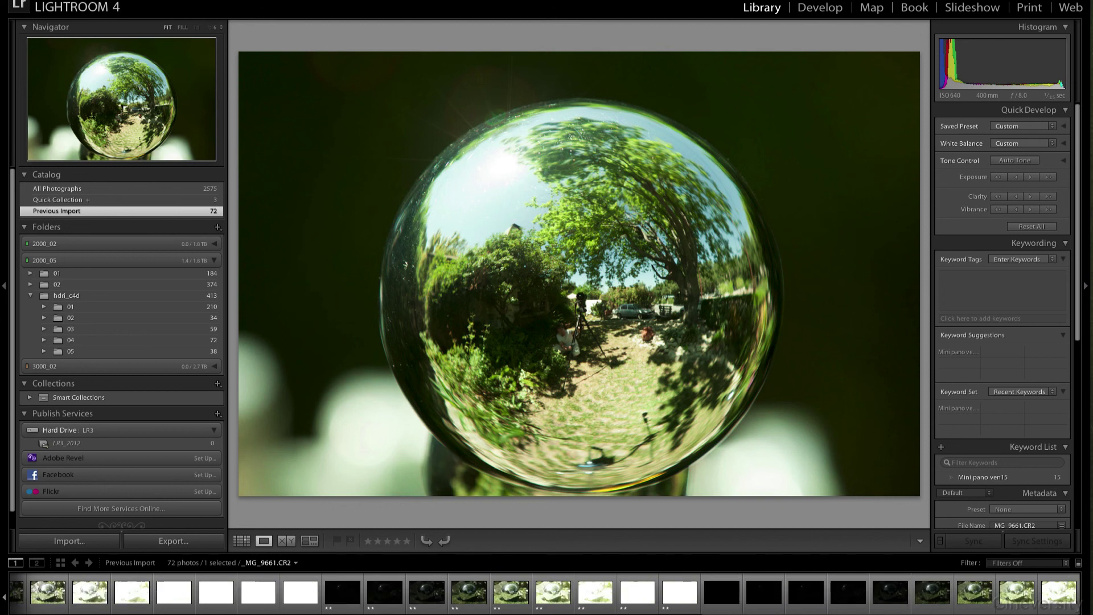
click(934, 597)
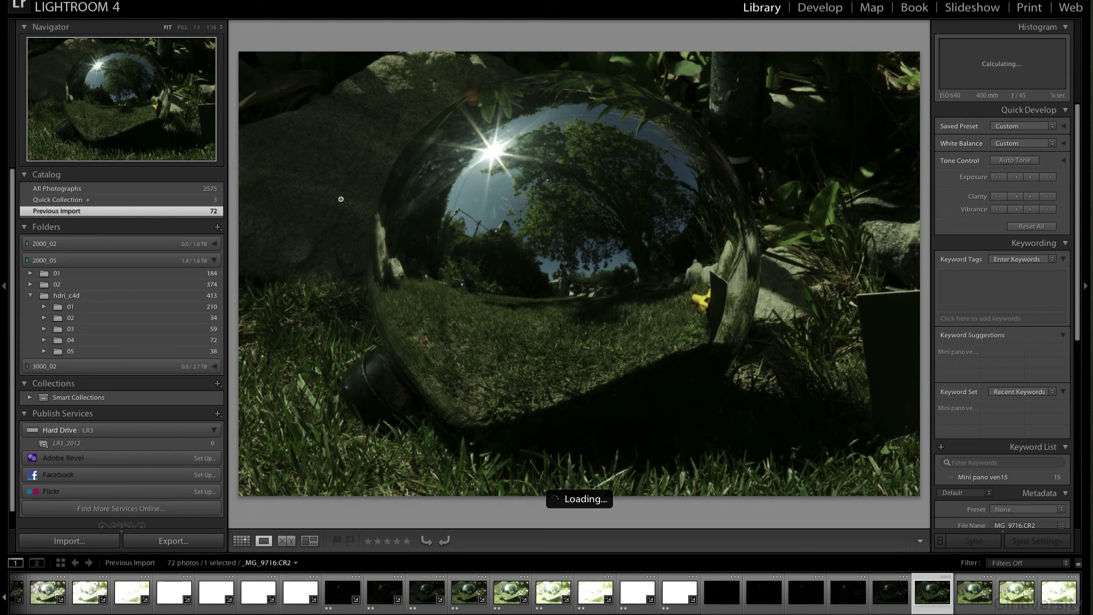
click(976, 596)
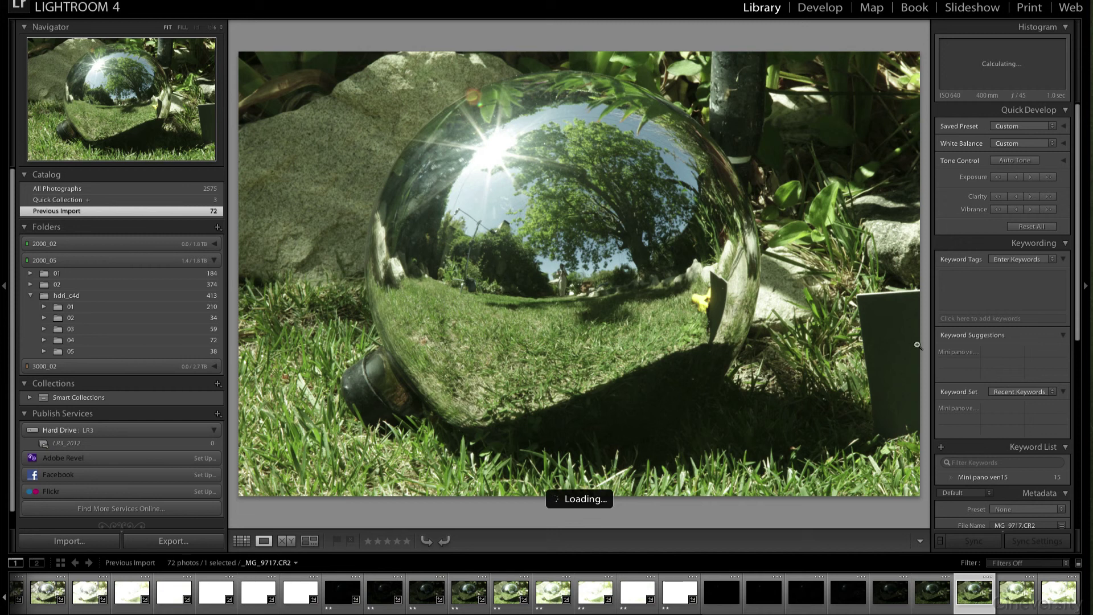
click(1010, 599)
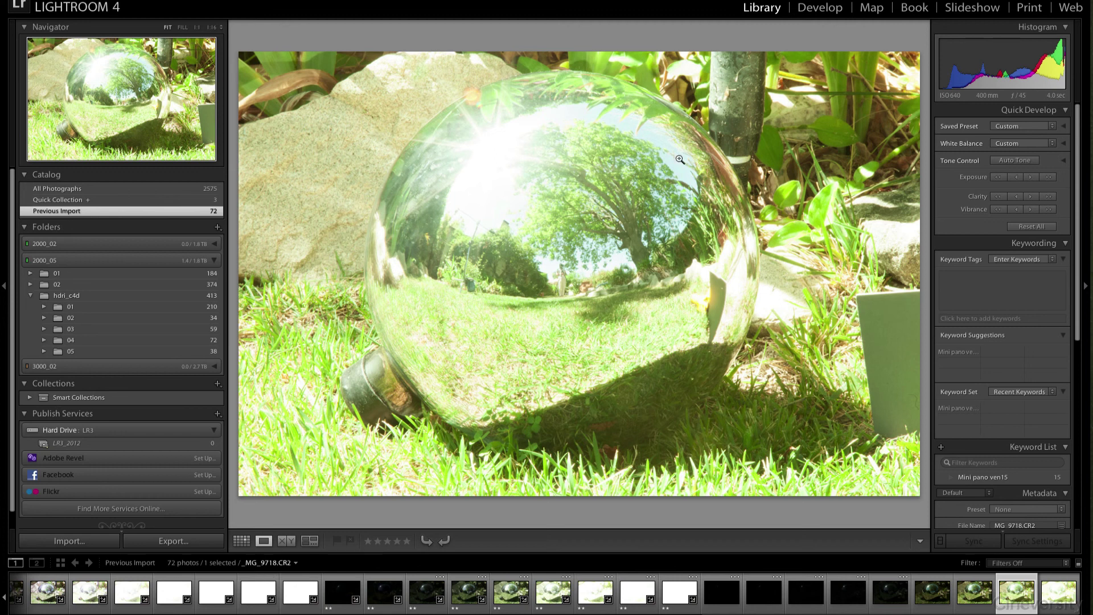
click(935, 597)
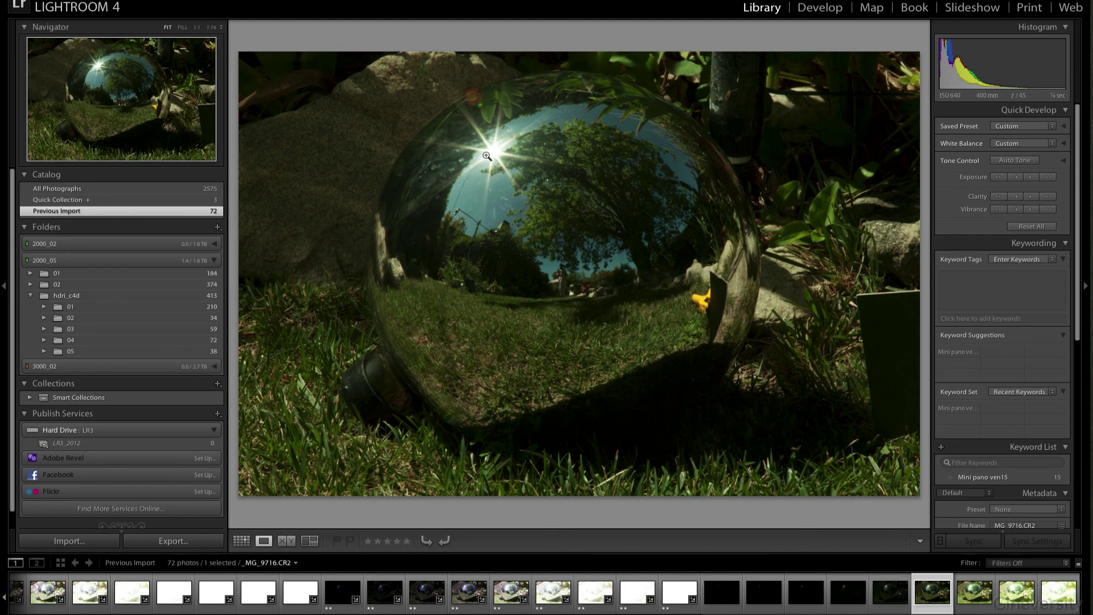
Step from the near-black sun-only frame through progressively brighter exposures of the sphere.
click(716, 593)
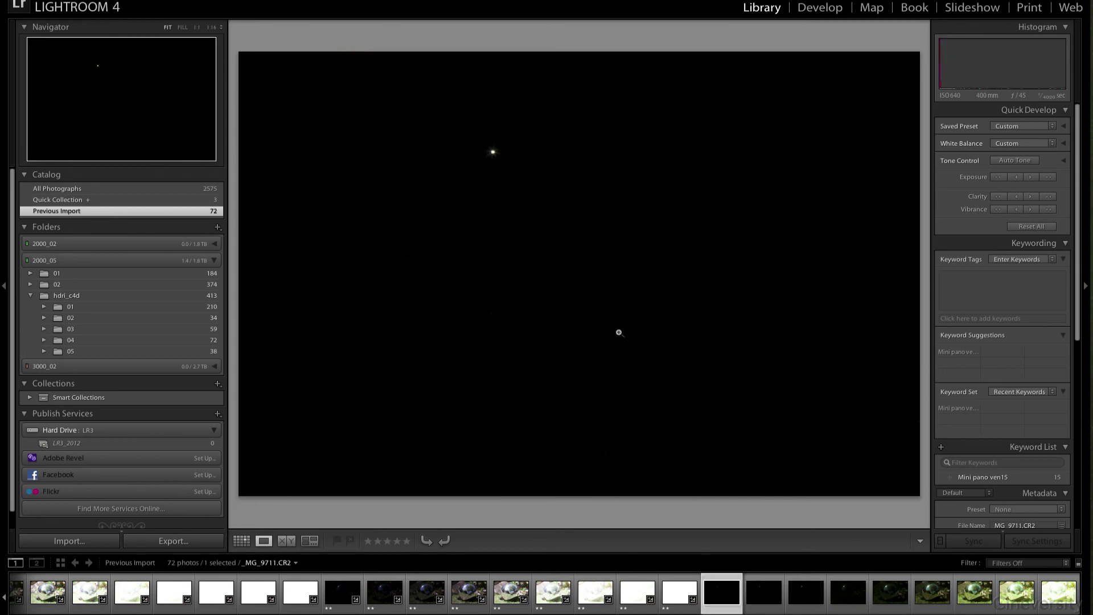
click(804, 595)
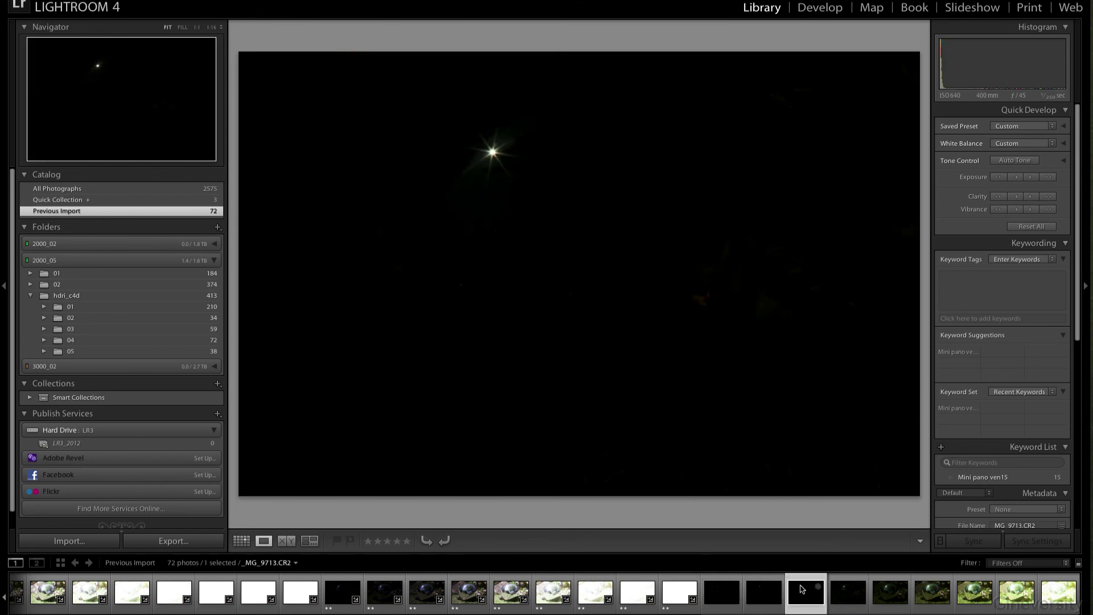
click(843, 598)
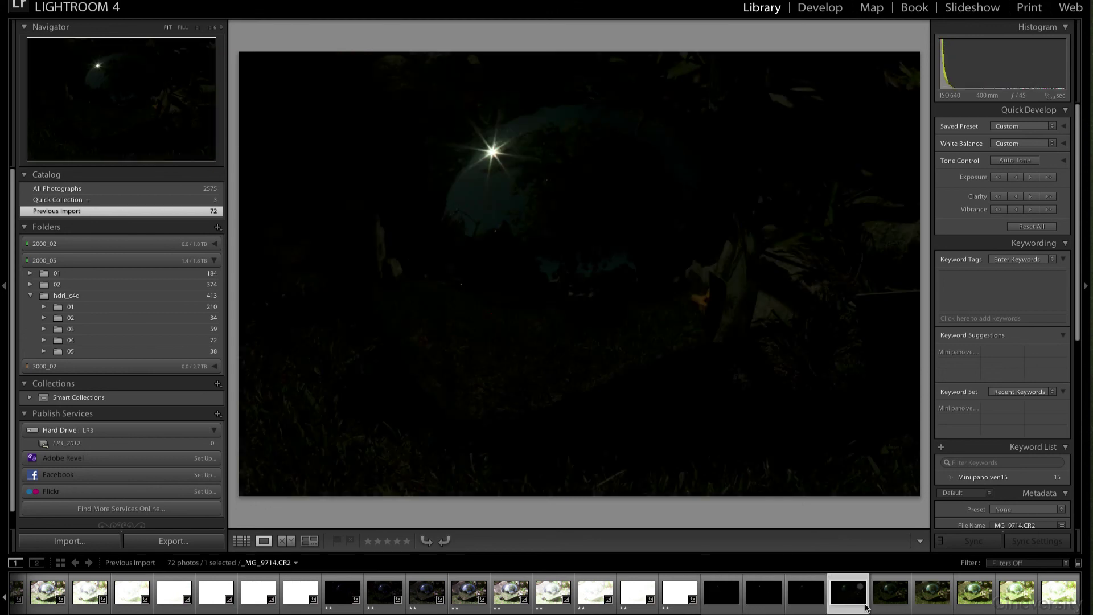
click(894, 593)
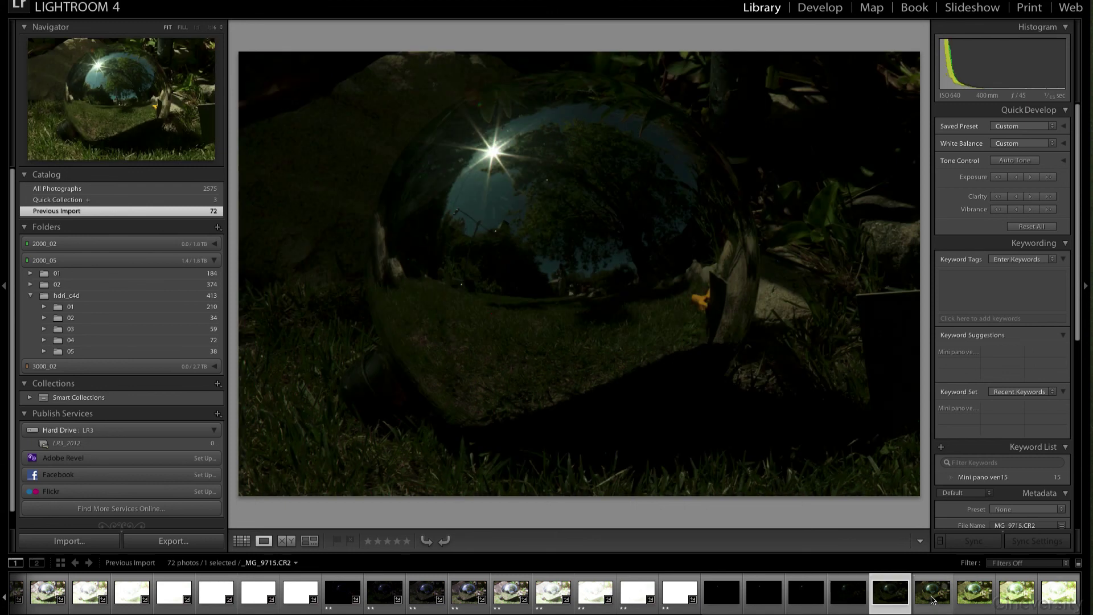
click(974, 596)
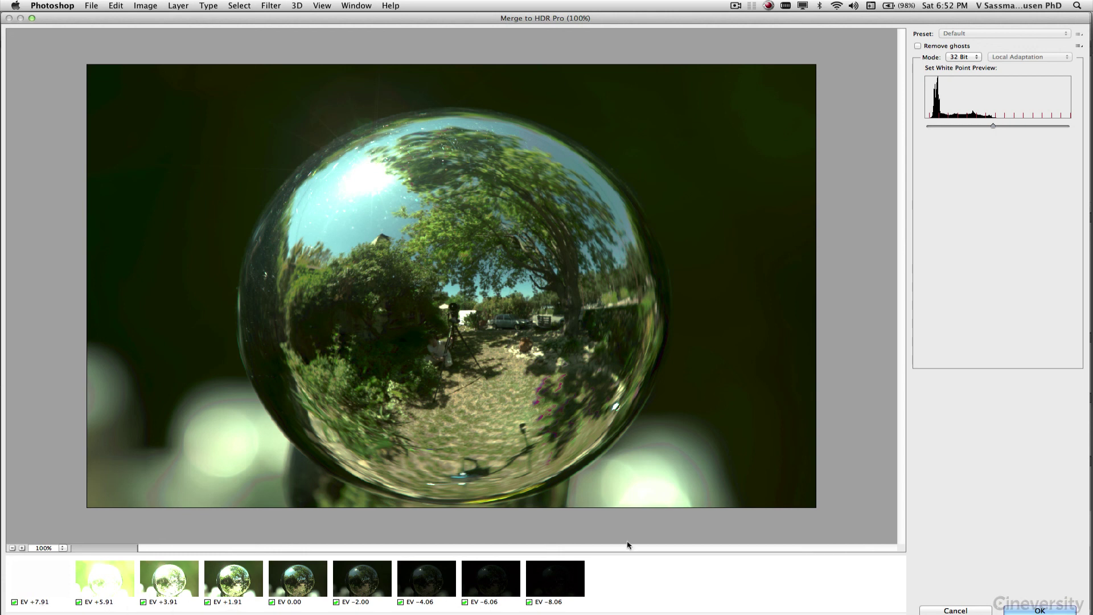
mouse_move(994, 126)
mouse_down()
mouse_move(928, 131)
mouse_move(1001, 127)
mouse_up()
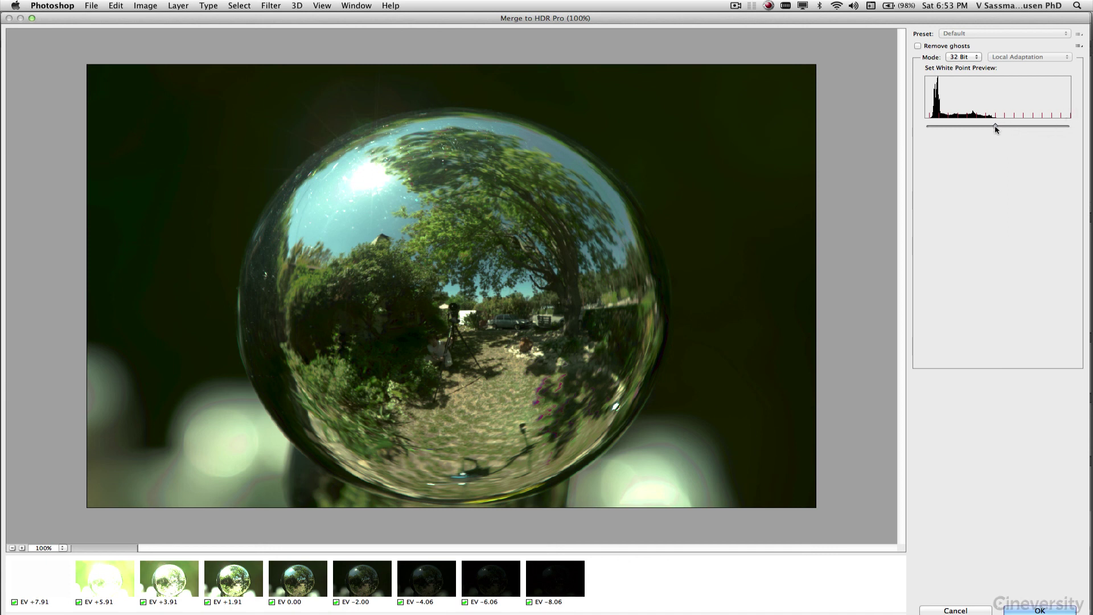
drag(996, 129, 1068, 134)
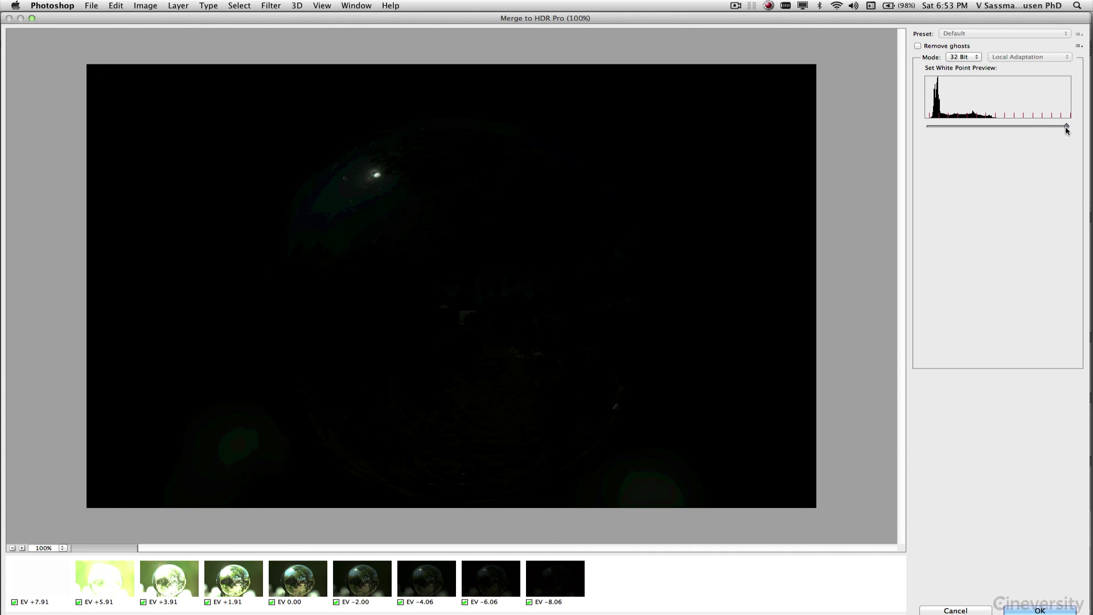
drag(1067, 128, 995, 134)
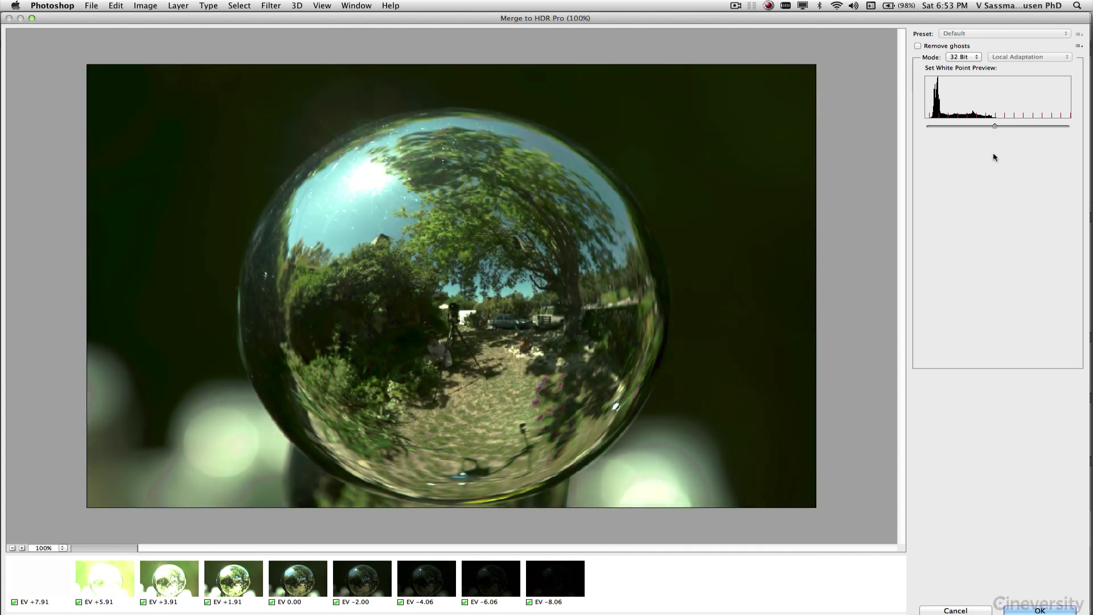